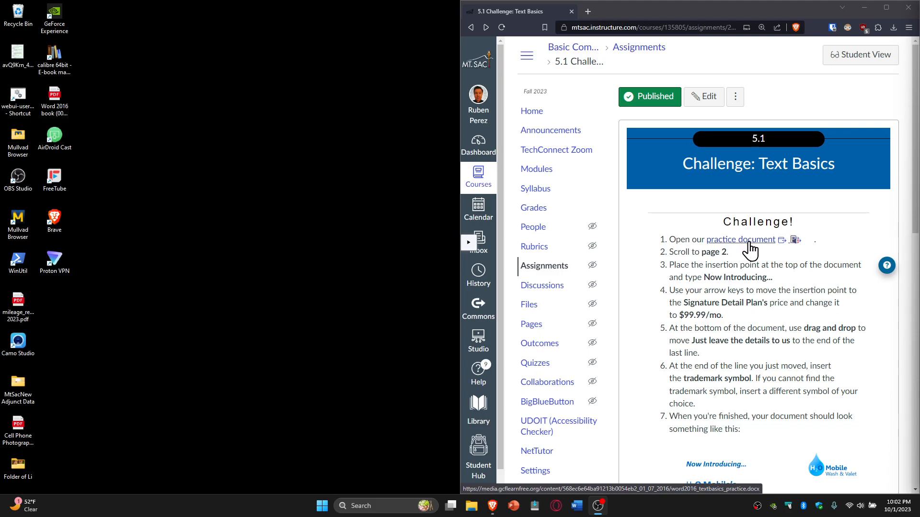
Download the practice document from the assignment as word2016_textbasics_practice (1).docx and open it in Word.
{"action": "left_click", "coordinate": [749, 243]}
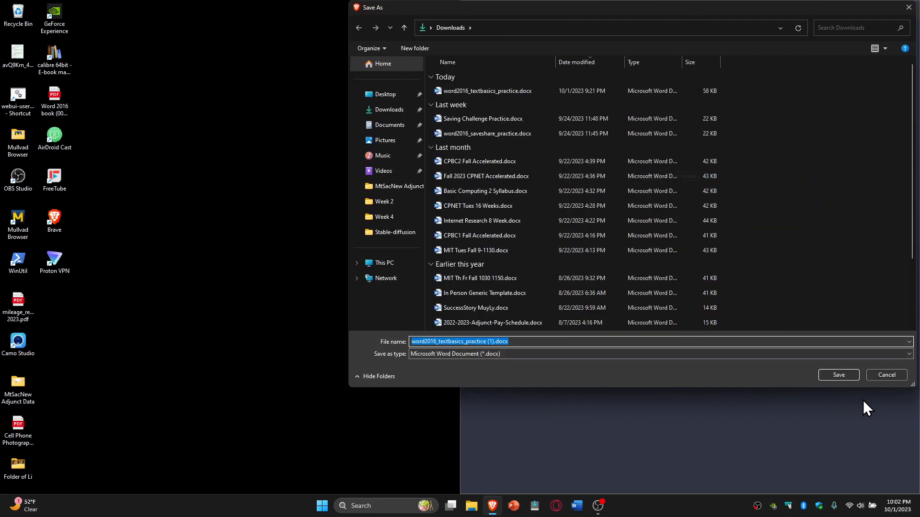
{"action": "left_click", "coordinate": [841, 378]}
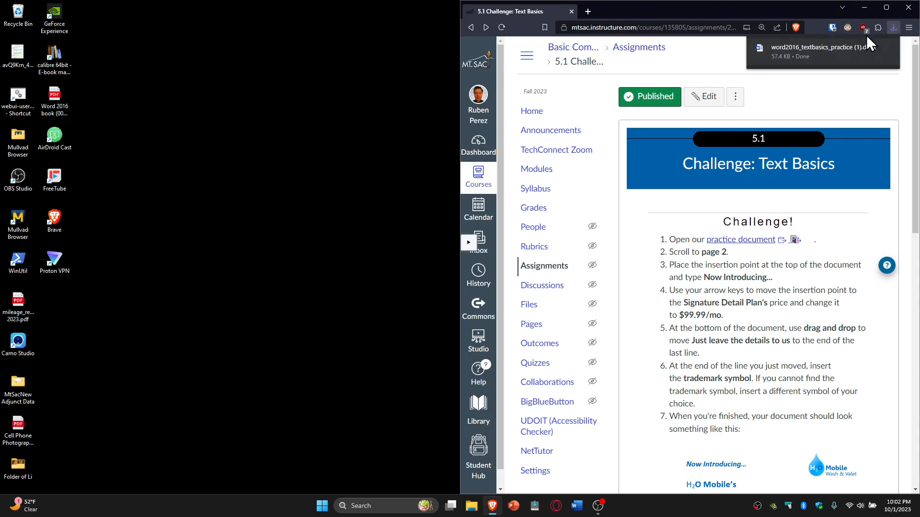
{"action": "left_click", "coordinate": [801, 47]}
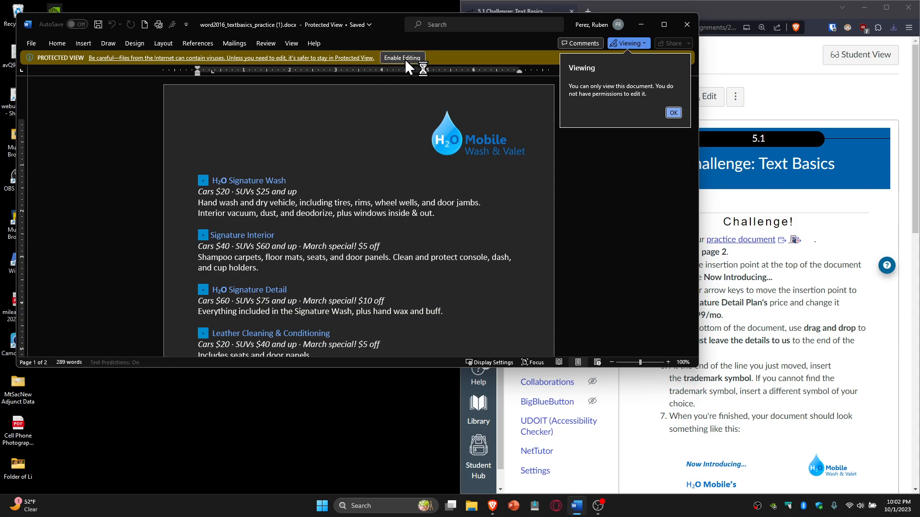
Enable editing for the practice document and dock its window beside the assignment page.
{"action": "left_click", "coordinate": [402, 58]}
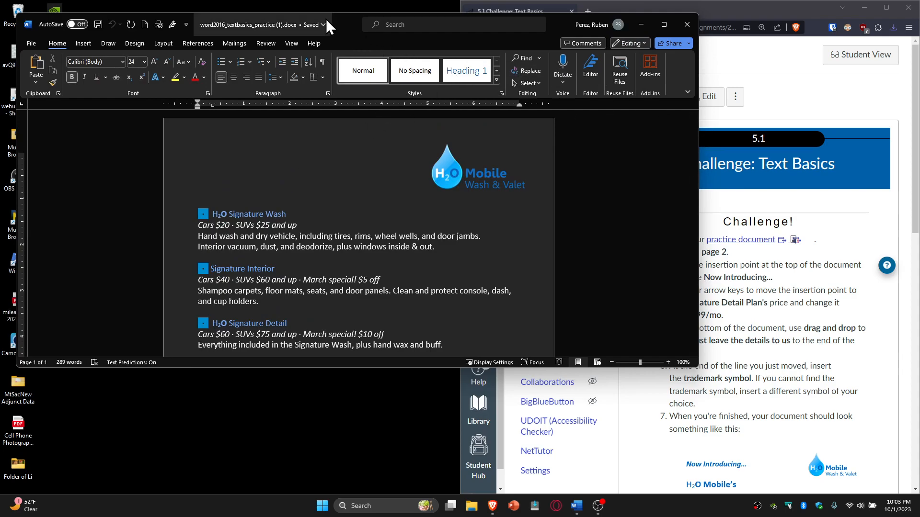
{"action": "left_click_drag", "start_coordinate": [345, 22], "coordinate": [7, 223]}
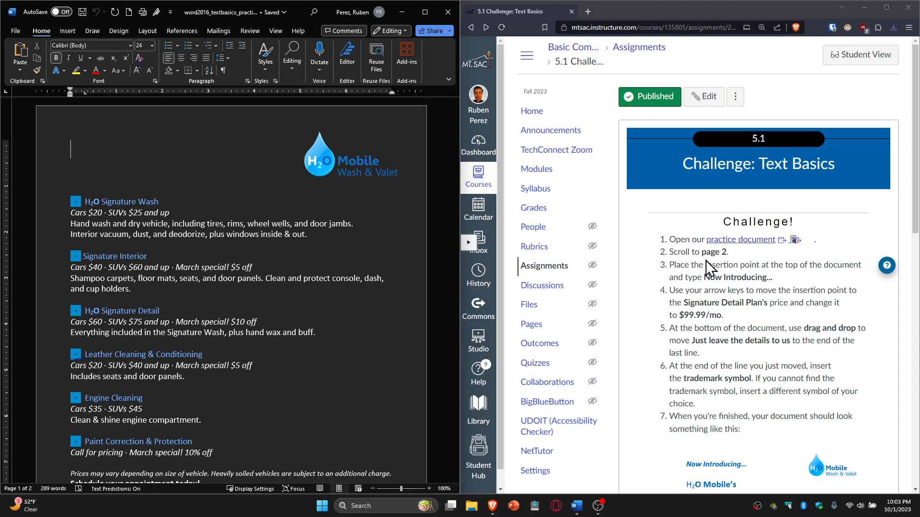
Add the line "Now Introducing..." at the top of page 2, above "H2O Mobile's".
{"action": "scroll", "coordinate": [232, 331], "scroll_direction": "down", "scroll_amount": 10}
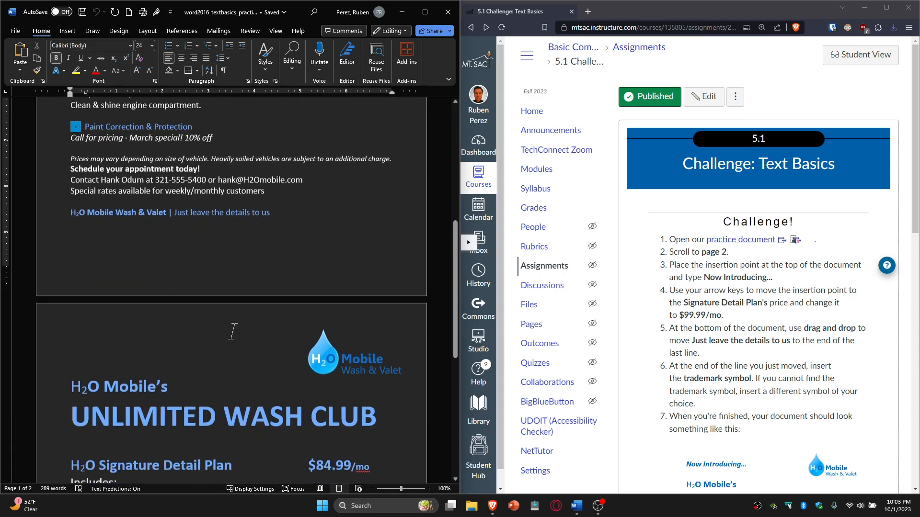
{"action": "scroll", "coordinate": [232, 331], "scroll_direction": "down", "scroll_amount": 3}
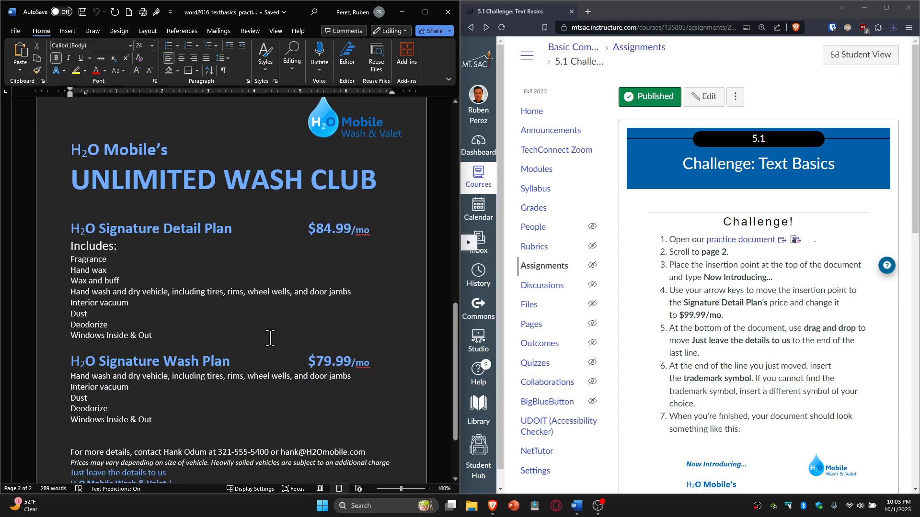
{"action": "left_click", "coordinate": [85, 130]}
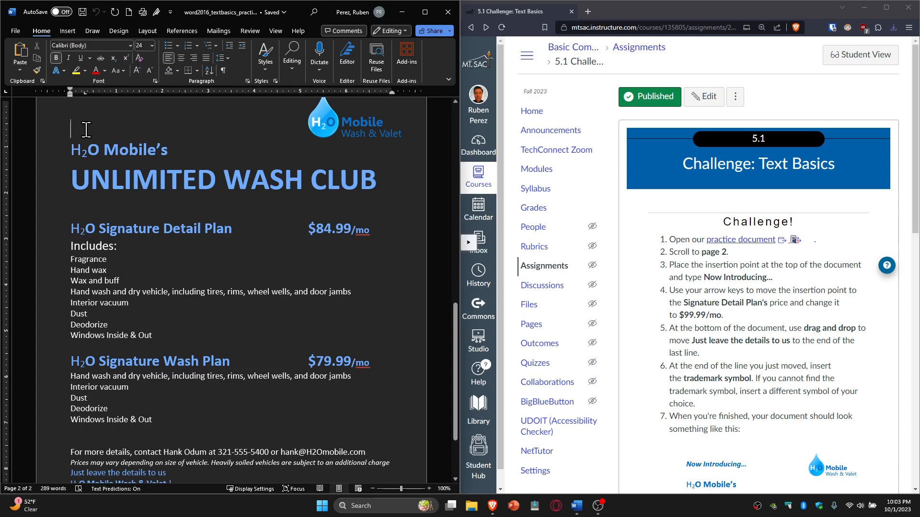
{"action": "type", "text": "Now "}
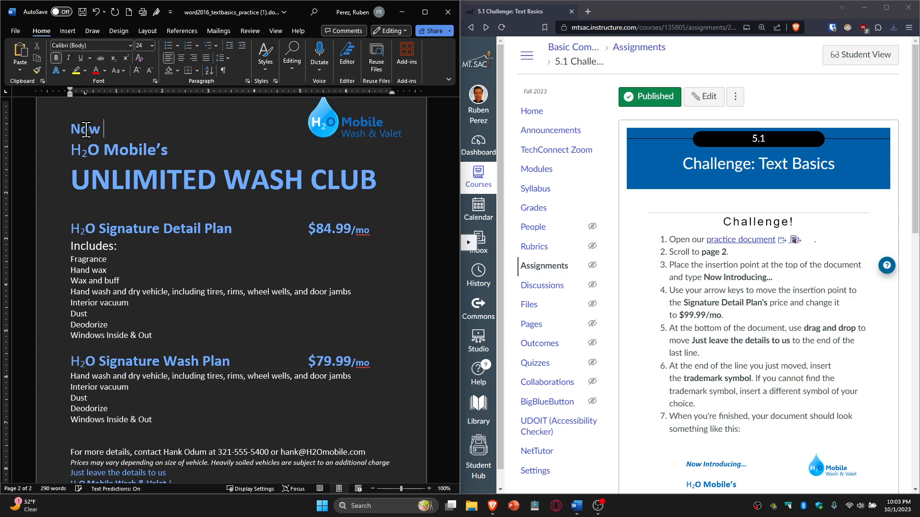
{"action": "type", "text": "Introduc"}
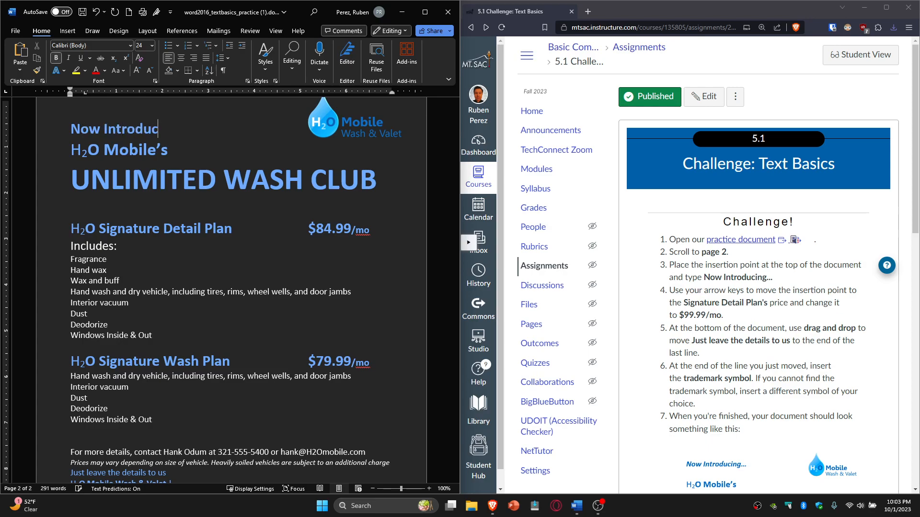
{"action": "type", "text": "ing..."}
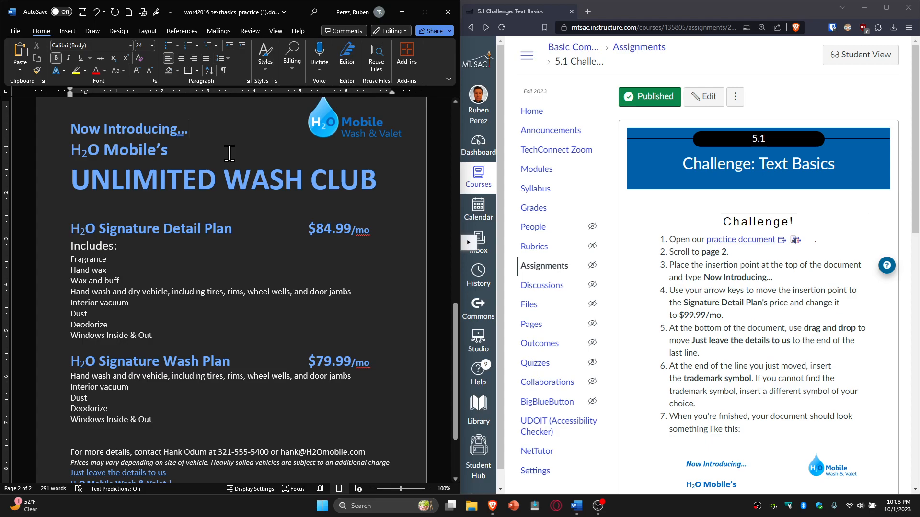
Italicize the whole "Now Introducing..." line.
{"action": "key", "text": "ctrl+shift+Left"}
{"action": "key", "text": "ctrl+shift+Left"}
{"action": "key", "text": "ctrl+shift+Left"}
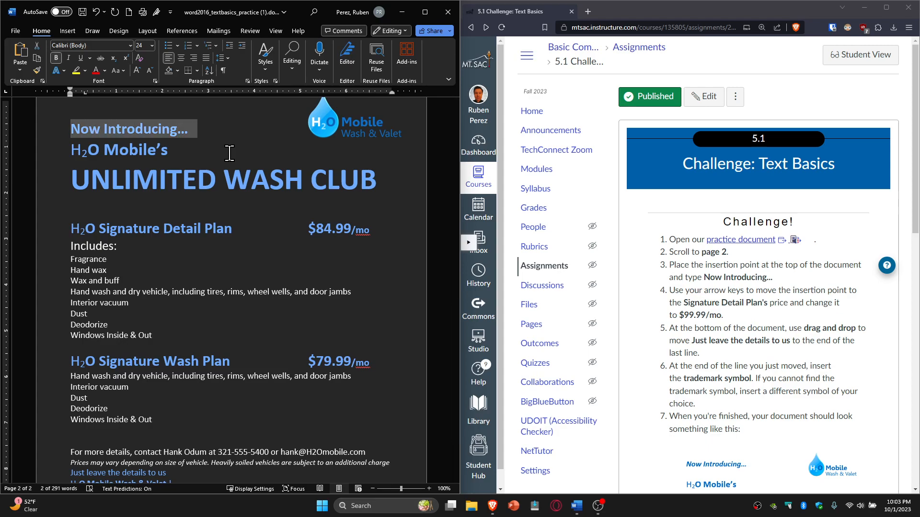
{"action": "key", "text": "ctrl+i"}
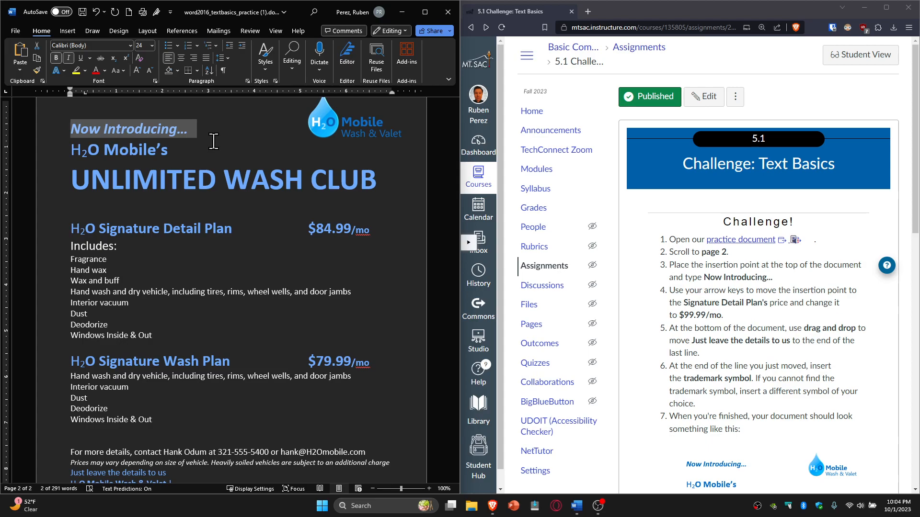
Change the H2O Signature Detail Plan's price to $99.99/mo.
{"action": "key", "text": "Down"}
{"action": "key", "text": "Down"}
{"action": "key", "text": "Down"}
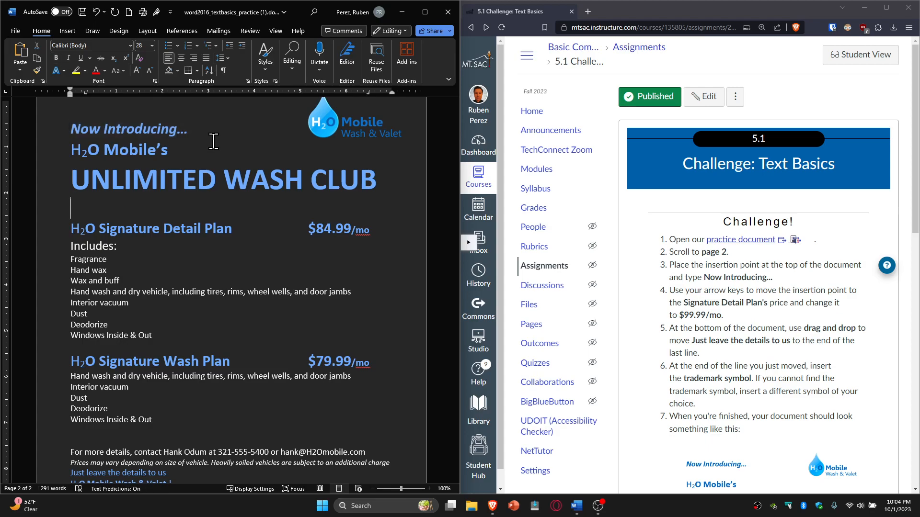
{"action": "key", "text": "Down"}
{"action": "key", "text": "Right"}
{"action": "key", "text": "Right"}
{"action": "key", "text": "Right"}
{"action": "key", "text": "Right"}
{"action": "key", "text": "Right"}
{"action": "key", "text": "Right"}
{"action": "key", "text": "Right"}
{"action": "key", "text": "shift+Right"}
{"action": "key", "text": "shift+Right"}
{"action": "key", "text": "shift+Right"}
{"action": "key", "text": "shift+Right"}
{"action": "key", "text": "shift+Right"}
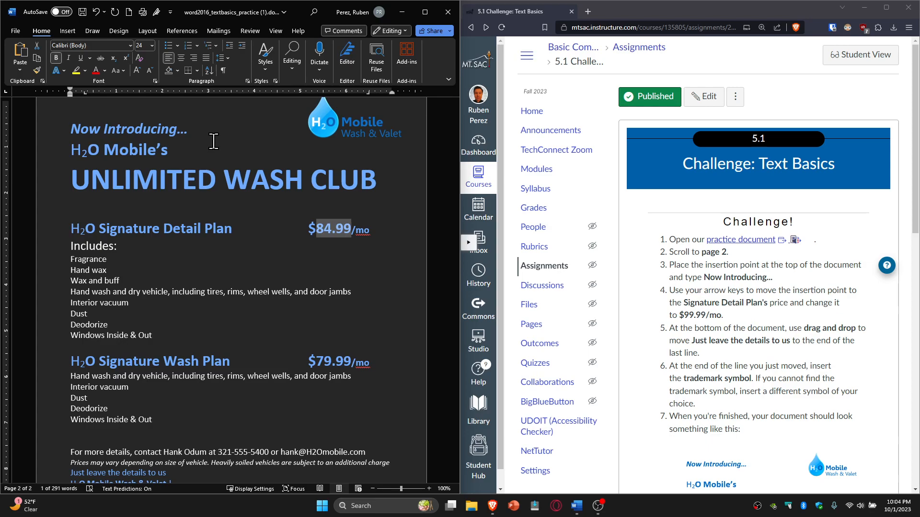
{"action": "type", "text": "99.99"}
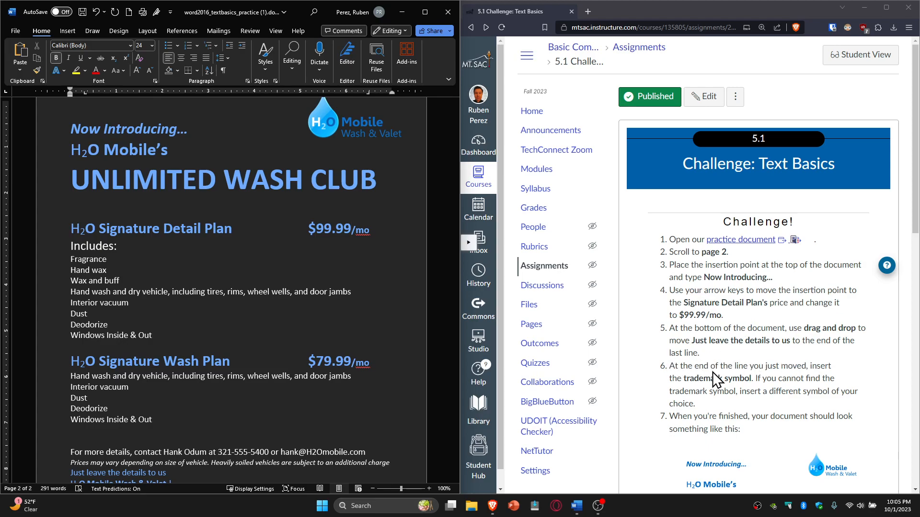
Move the text "Just leave the details to us" to the end of the last line, after "H2O Mobile Wash & Valet |".
{"action": "key", "text": "Down"}
{"action": "key", "text": "Down"}
{"action": "key", "text": "Down"}
{"action": "key", "text": "Down"}
{"action": "key", "text": "Down"}
{"action": "key", "text": "Down"}
{"action": "key", "text": "Down"}
{"action": "key", "text": "Down"}
{"action": "key", "text": "Down"}
{"action": "key", "text": "Down"}
{"action": "key", "text": "Down"}
{"action": "key", "text": "Down"}
{"action": "key", "text": "Down"}
{"action": "key", "text": "Down"}
{"action": "key", "text": "Down"}
{"action": "key", "text": "Down"}
{"action": "key", "text": "End"}
{"action": "key", "text": "Down"}
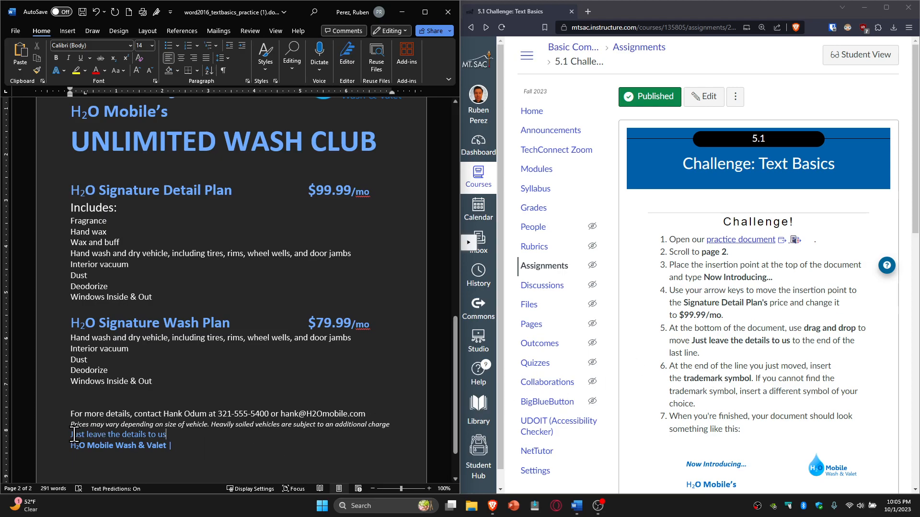
{"action": "left_click_drag", "start_coordinate": [71, 434], "coordinate": [197, 447]}
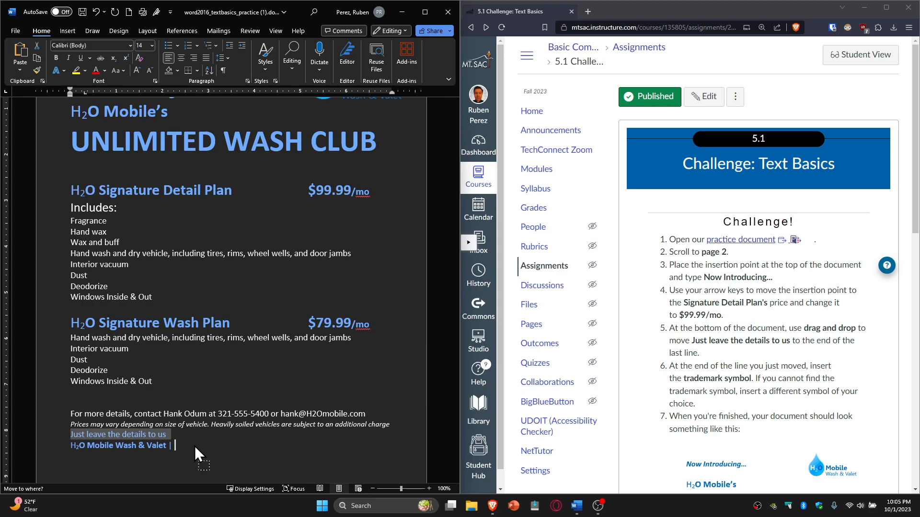
{"action": "left_click_drag", "start_coordinate": [195, 447], "coordinate": [195, 447]}
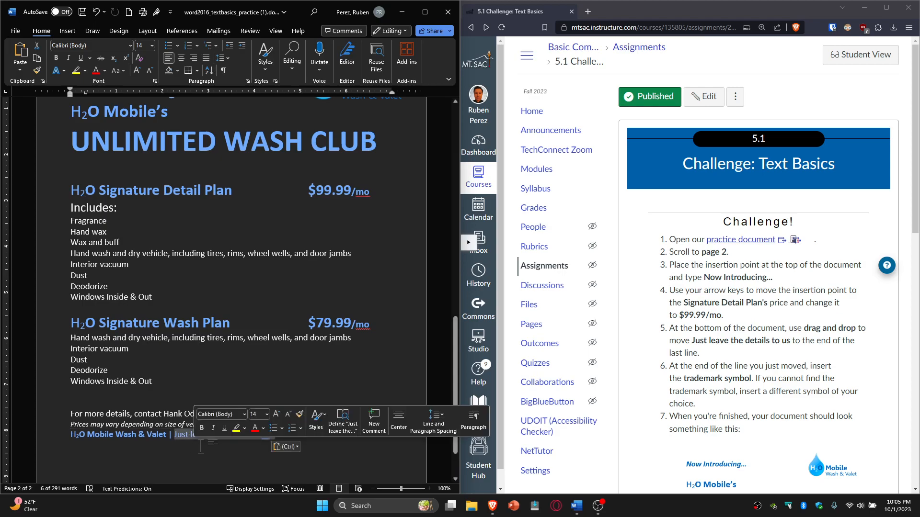
Insert the trademark symbol (™) directly after "Just leave the details to us" in the last line.
{"action": "left_click", "coordinate": [287, 435]}
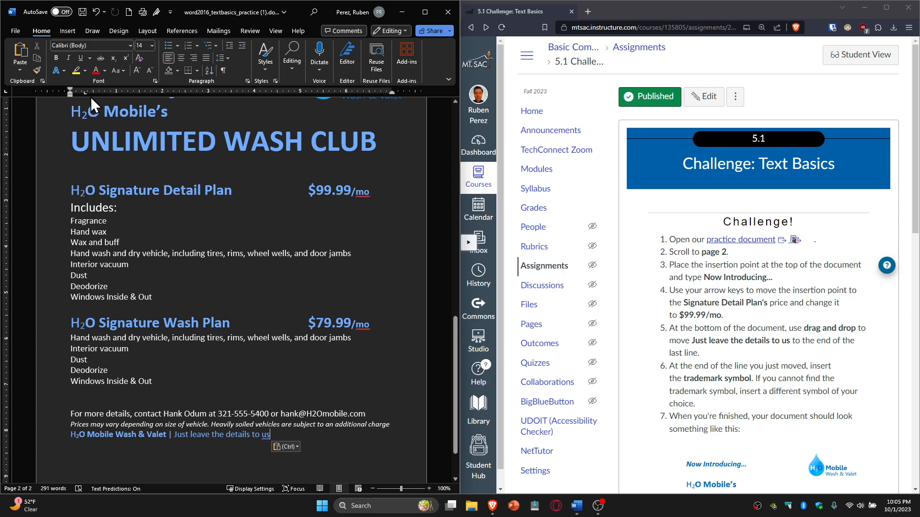
{"action": "left_click", "coordinate": [67, 30]}
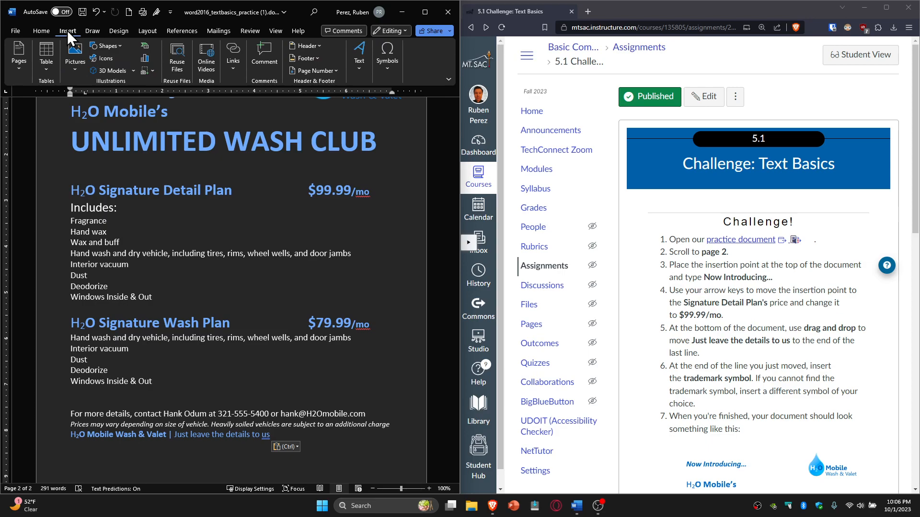
{"action": "left_click", "coordinate": [386, 65]}
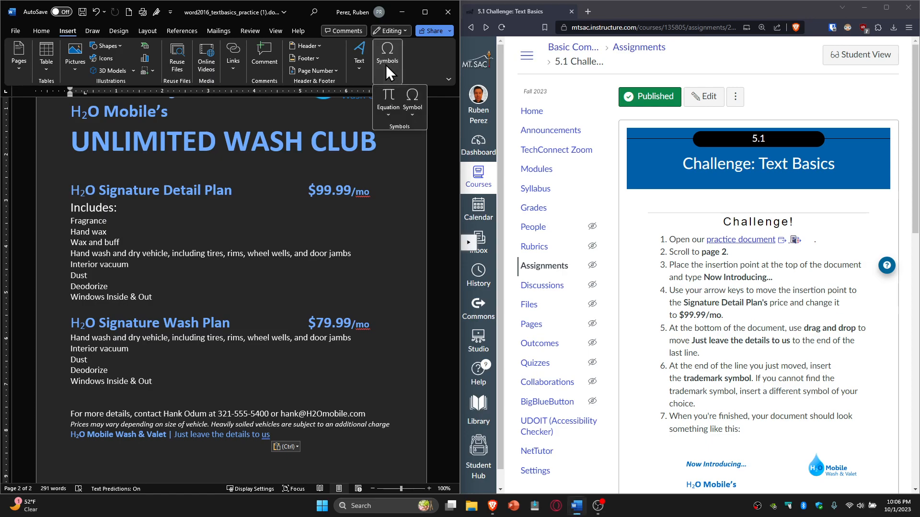
{"action": "left_click", "coordinate": [410, 117]}
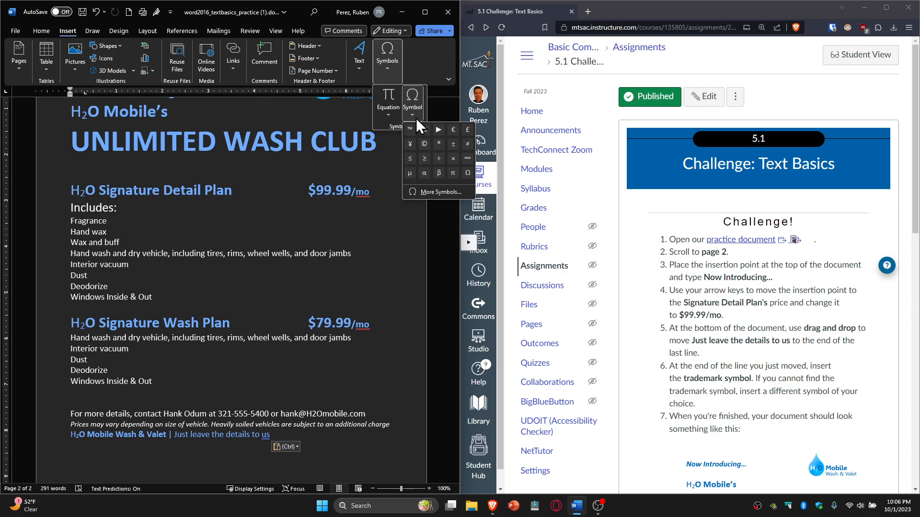
{"action": "left_click", "coordinate": [386, 62]}
{"action": "left_click", "coordinate": [388, 63]}
{"action": "left_click", "coordinate": [388, 115]}
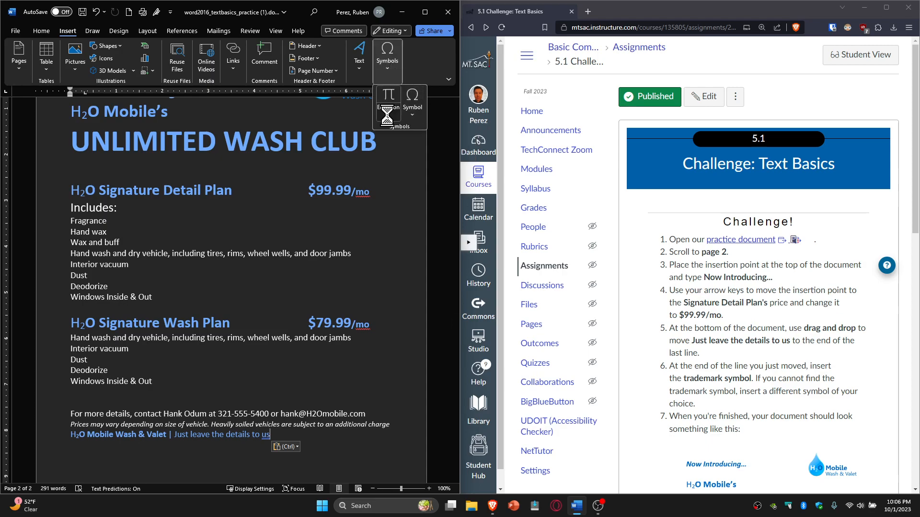
{"action": "left_click", "coordinate": [390, 116]}
{"action": "left_click", "coordinate": [413, 115]}
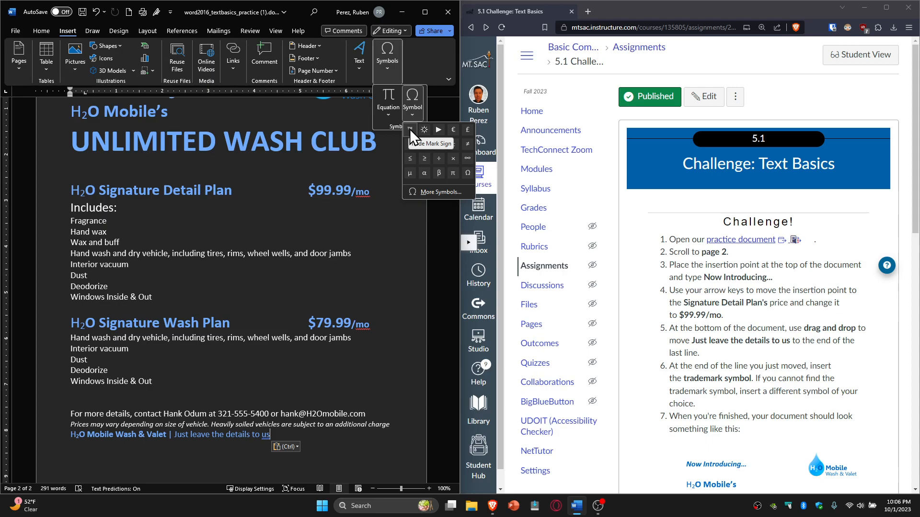
{"action": "left_click", "coordinate": [410, 128]}
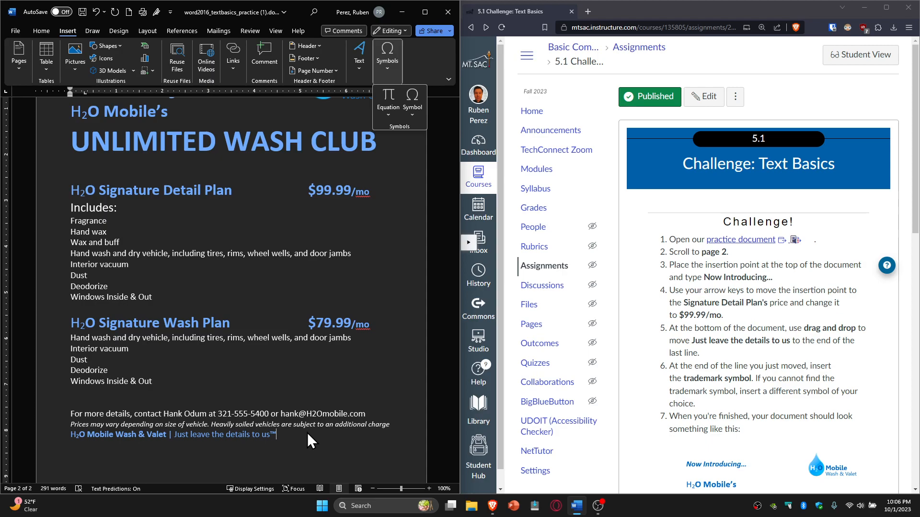
Compare page 2 of the document with the sample result in the assignment instructions.
{"action": "scroll", "coordinate": [775, 329], "scroll_direction": "down", "scroll_amount": 7}
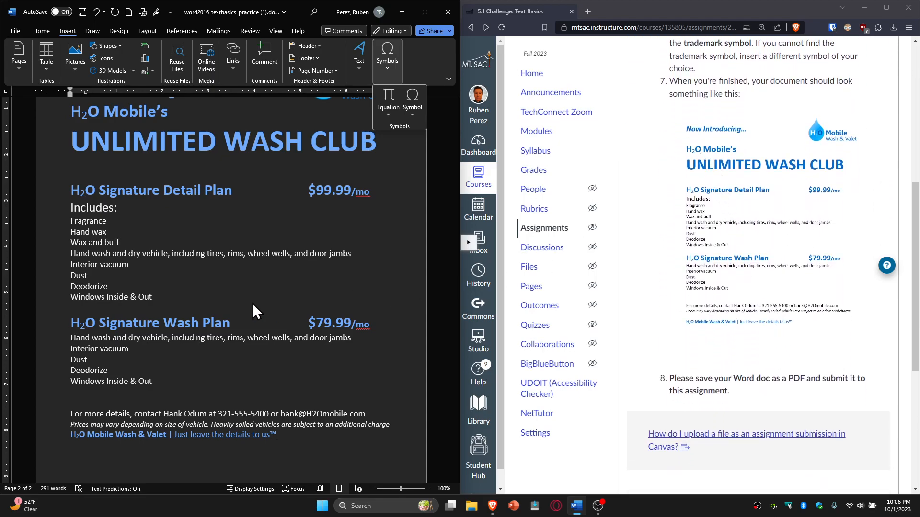
{"action": "scroll", "coordinate": [252, 303], "scroll_direction": "up", "scroll_amount": 1}
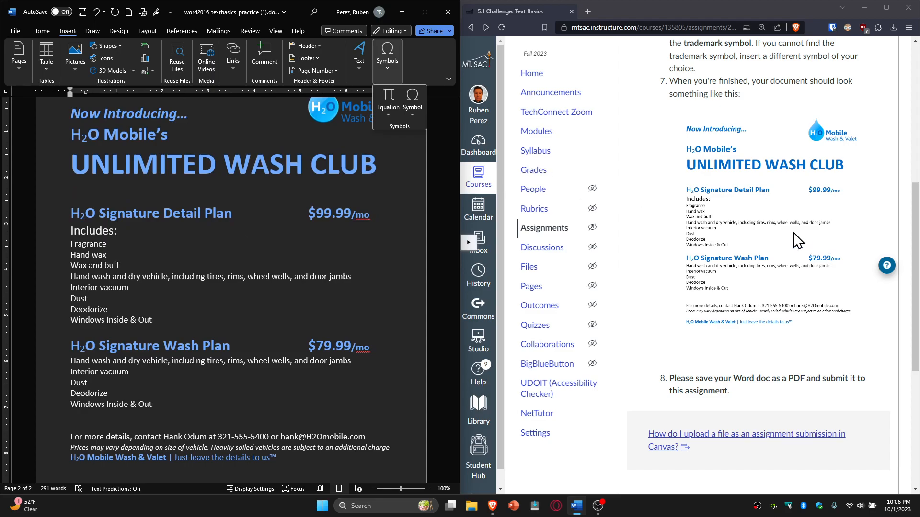